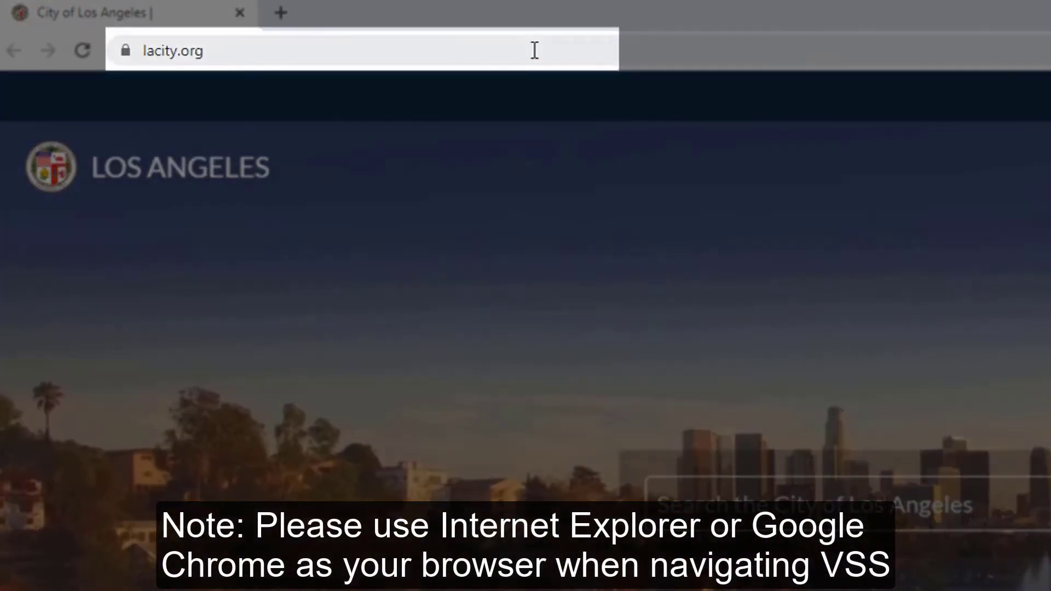
Load lavss.lacity.org from Chrome's address bar.
click(535, 50)
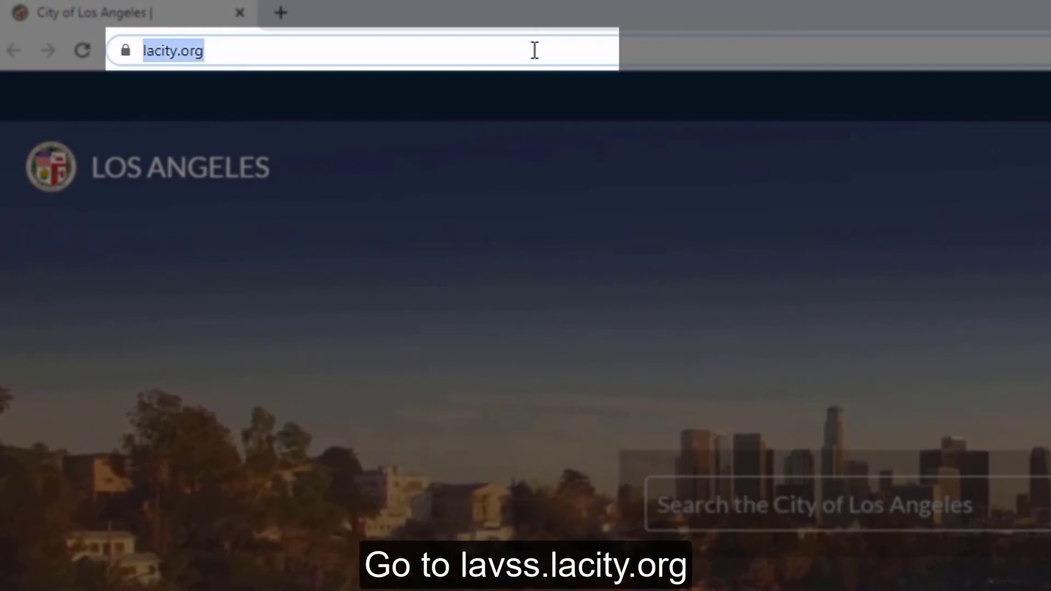
text(lav)
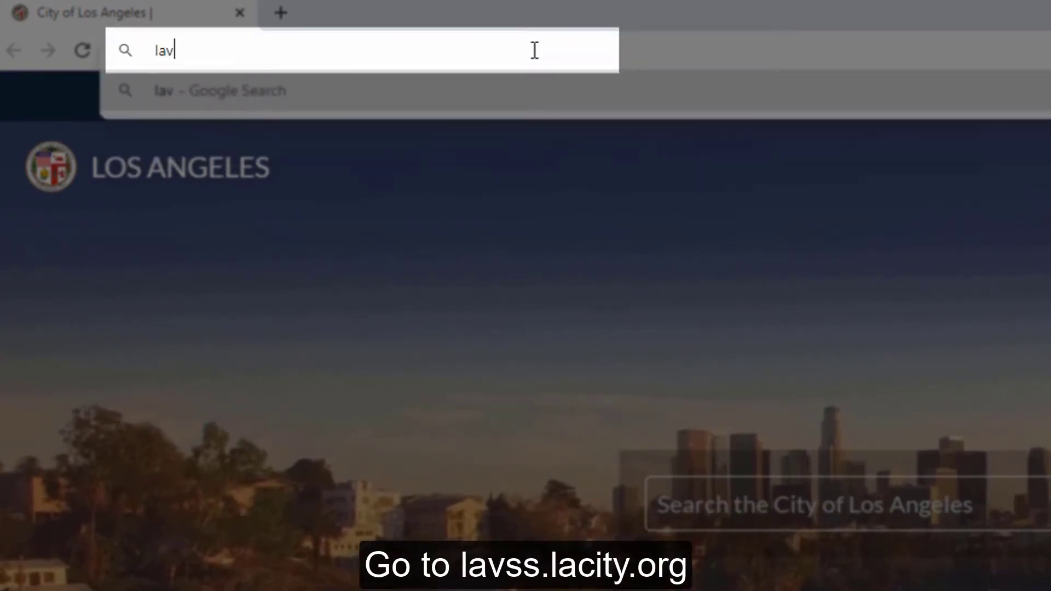
text(ss.l)
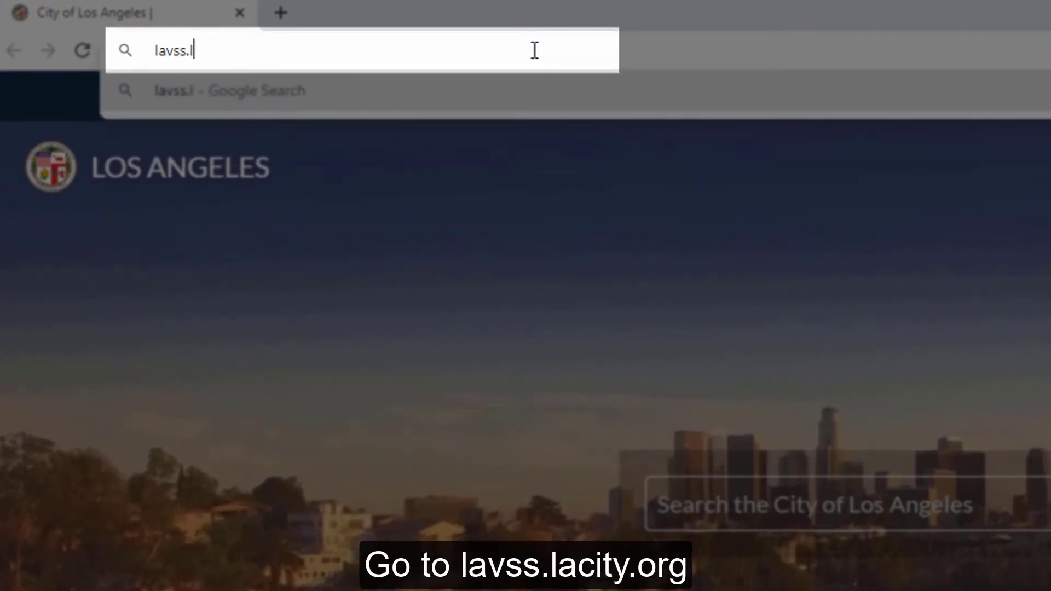
text(acity.)
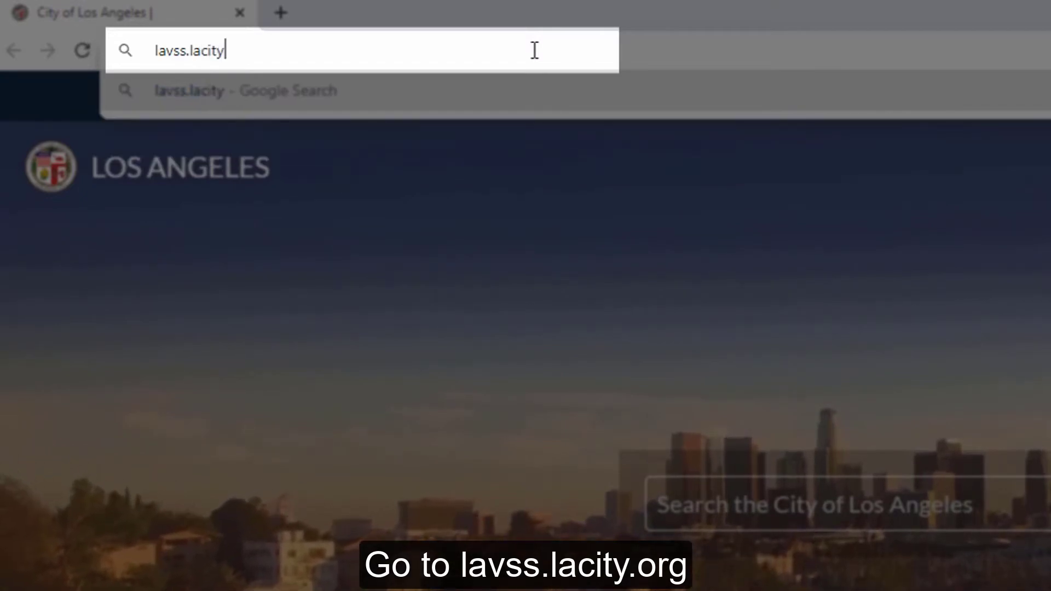
text(org)
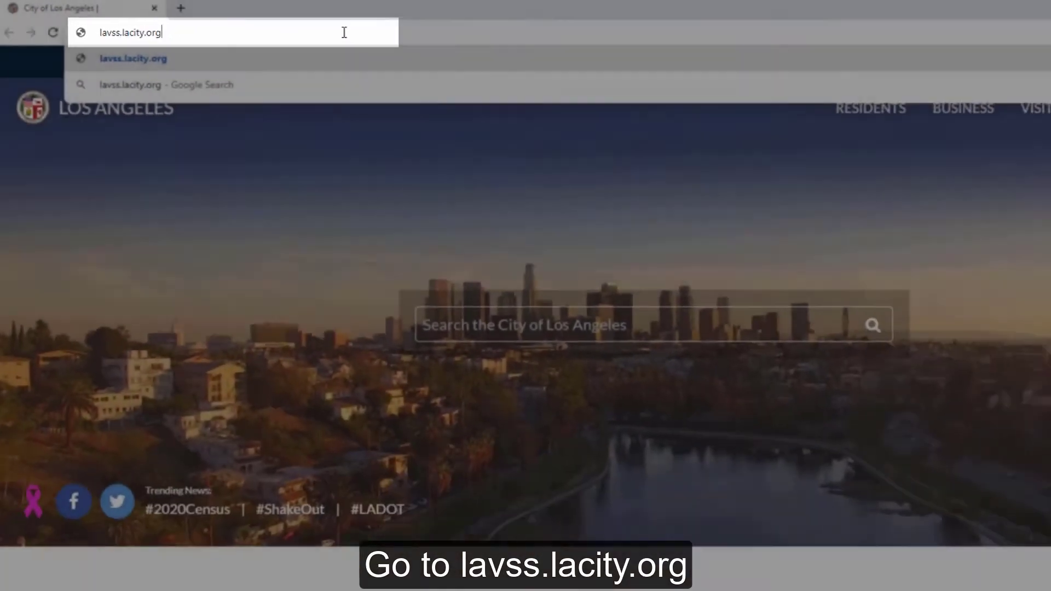
key(Return)
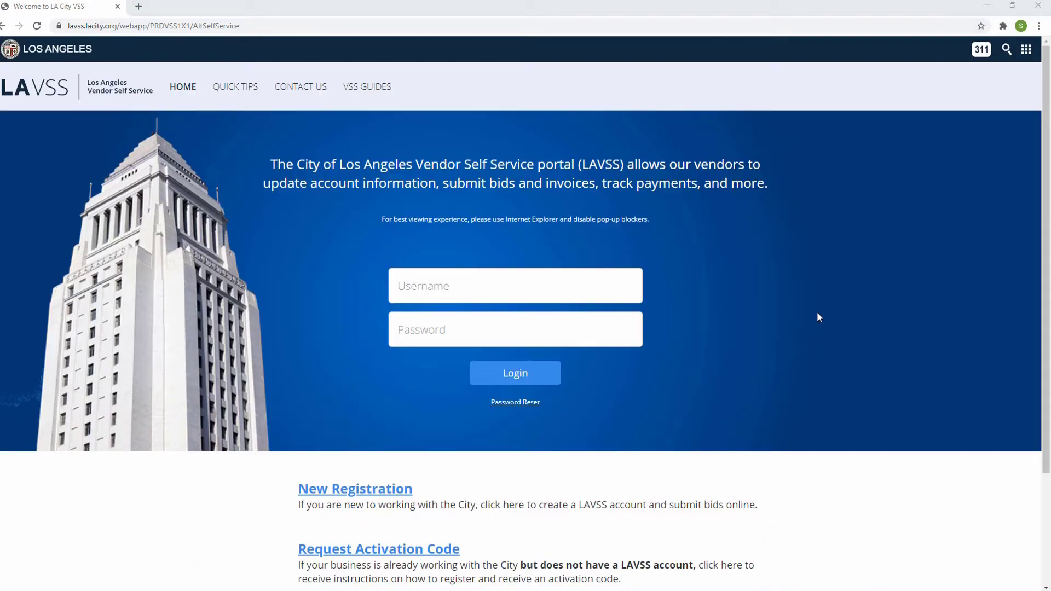
Log in to LAVSS with the vendor account's username and password.
click(485, 295)
text(test_001)
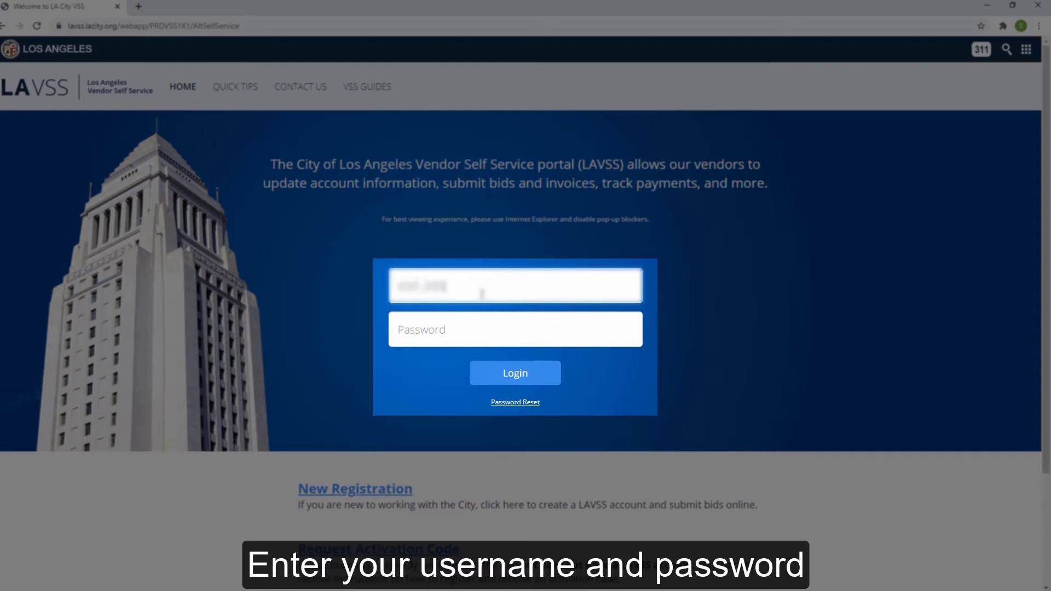
text(ser1_3)
click(464, 326)
text(testing123)
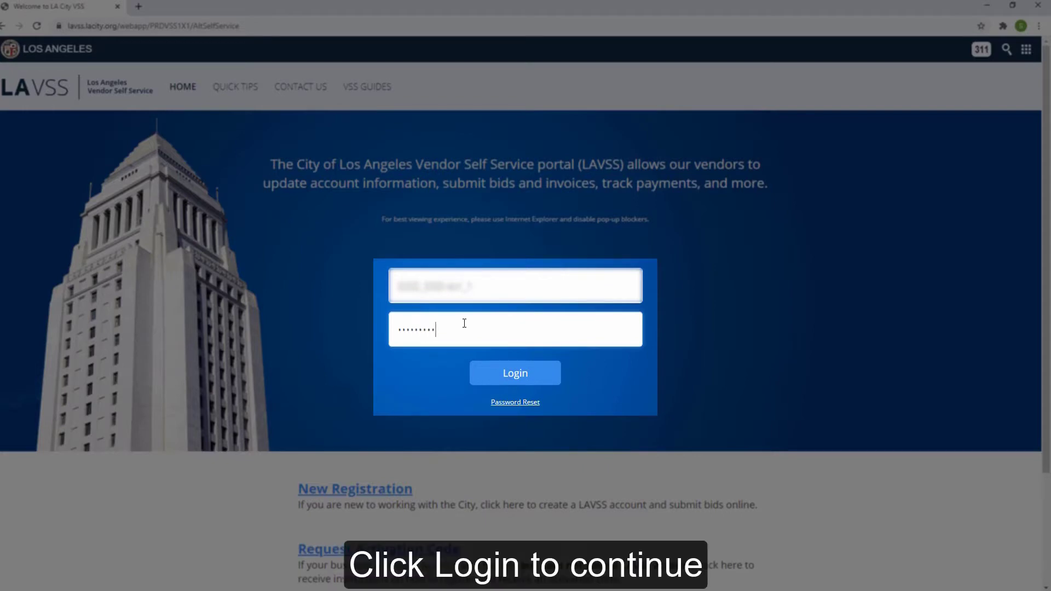
click(499, 372)
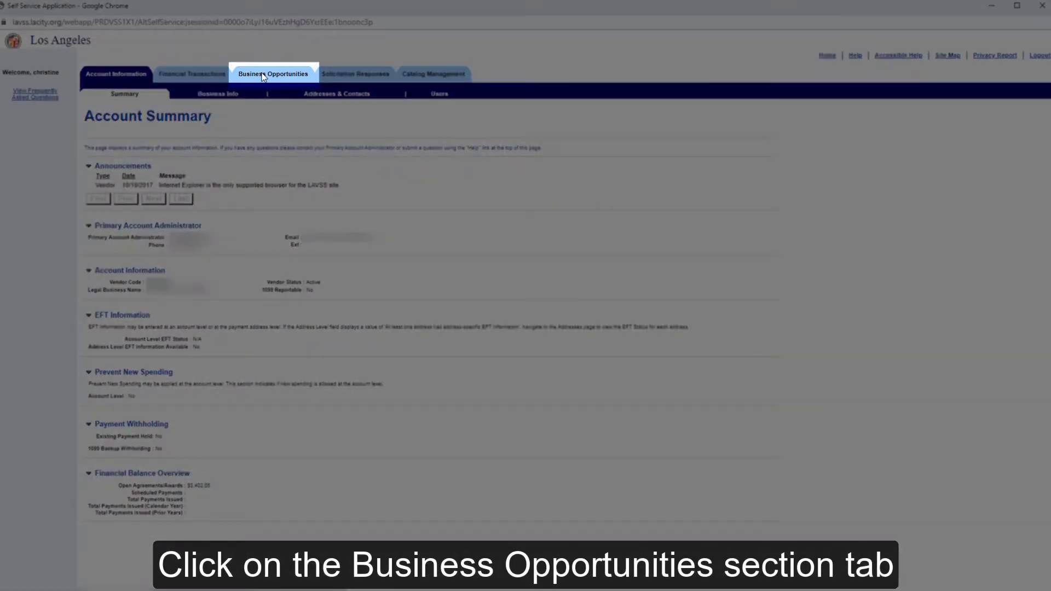
click(263, 79)
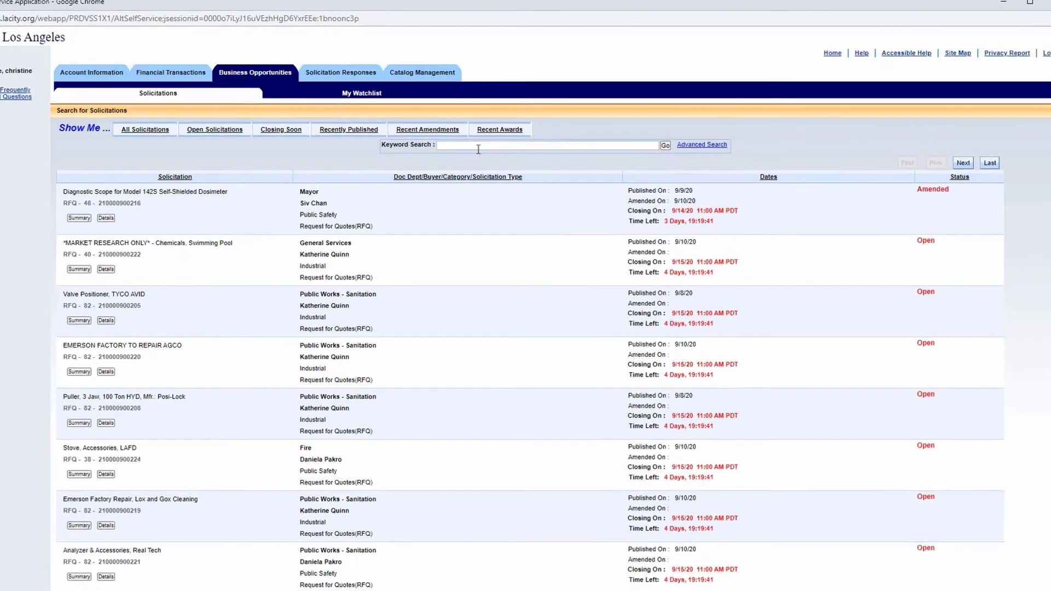
click(518, 142)
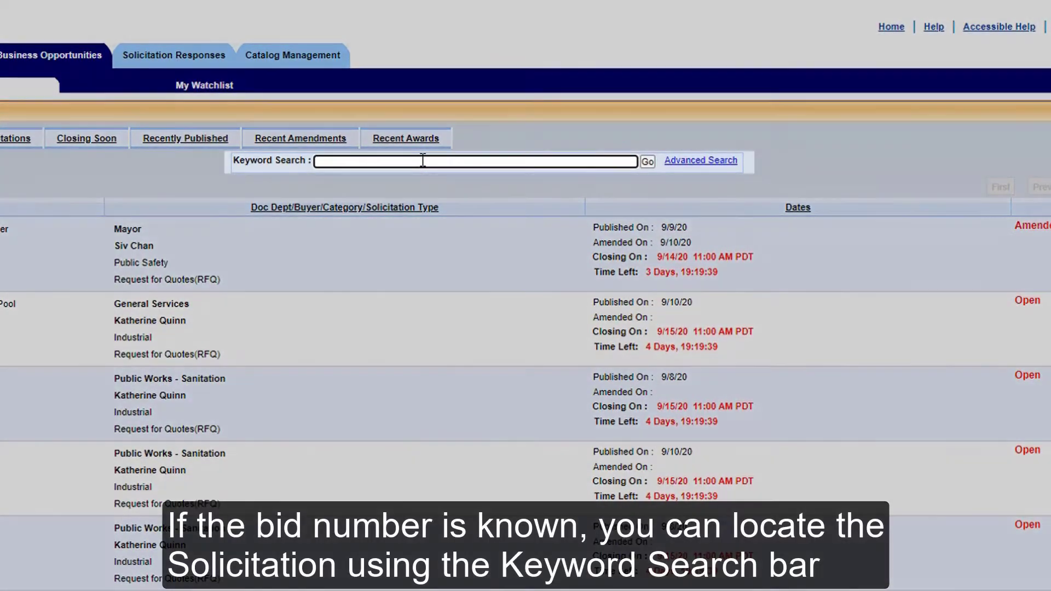
text(20000)
key(BackSpace)
key(BackSpace)
key(BackSpace)
key(BackSpace)
key(BackSpace)
text(21000090020)
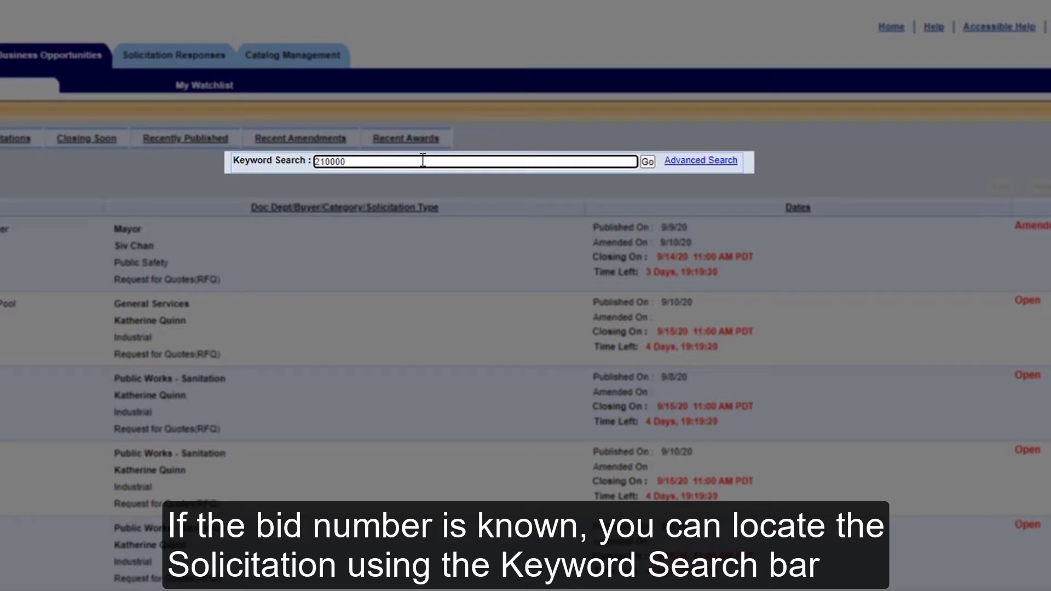
text(5*)
click(647, 162)
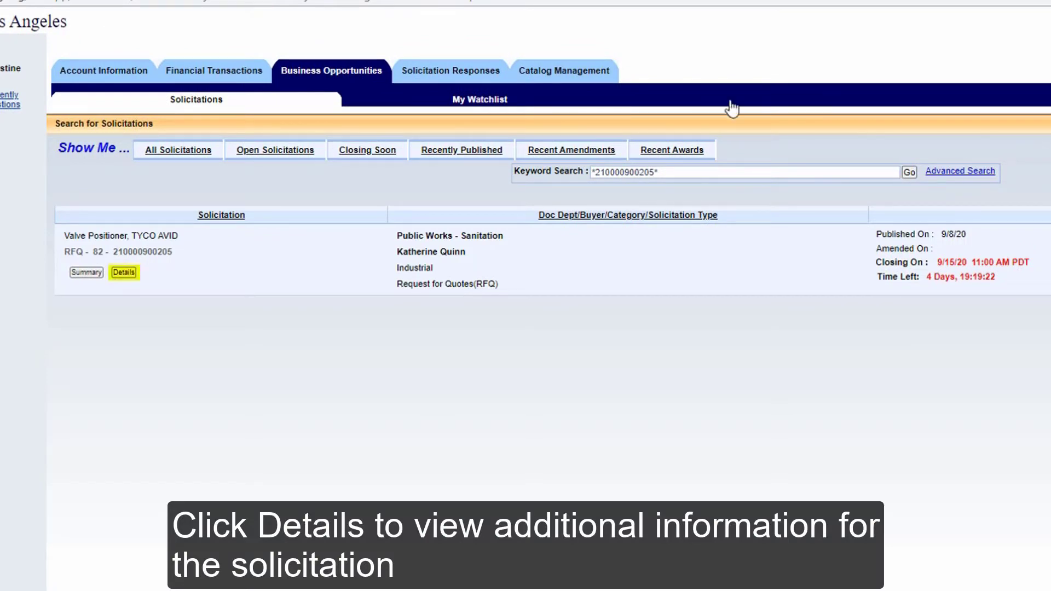
click(125, 273)
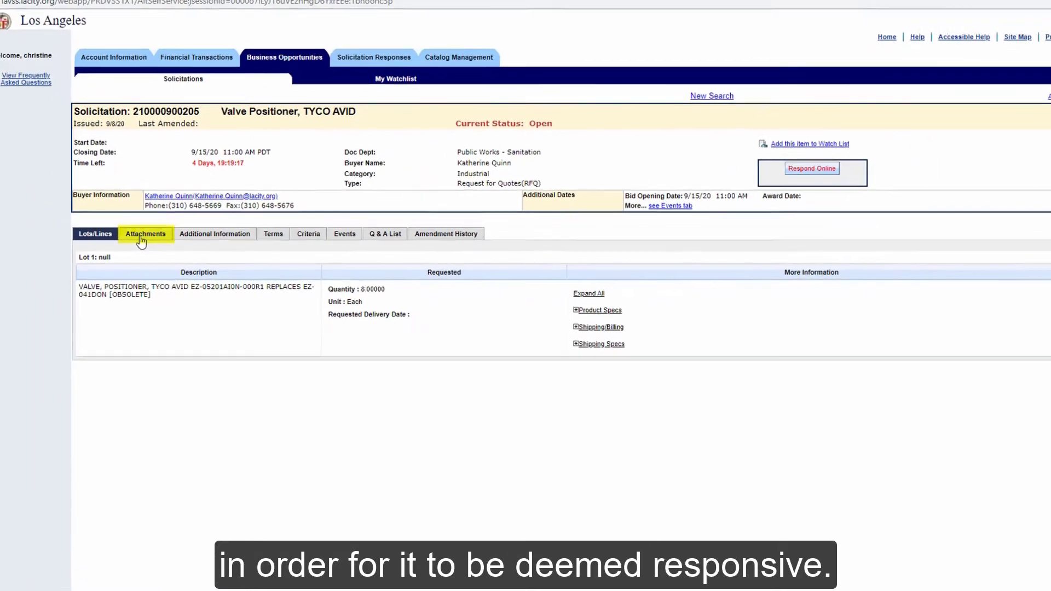
click(143, 222)
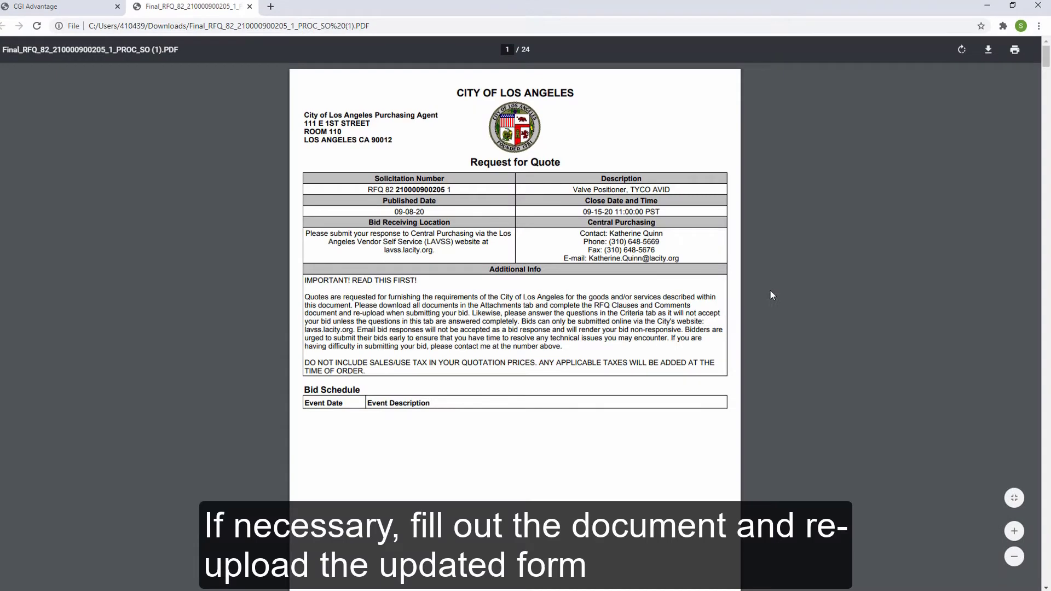
Scroll the Final RFQ PDF down to the page 4 Clauses and Comments form.
scroll(770, 294, down, 10)
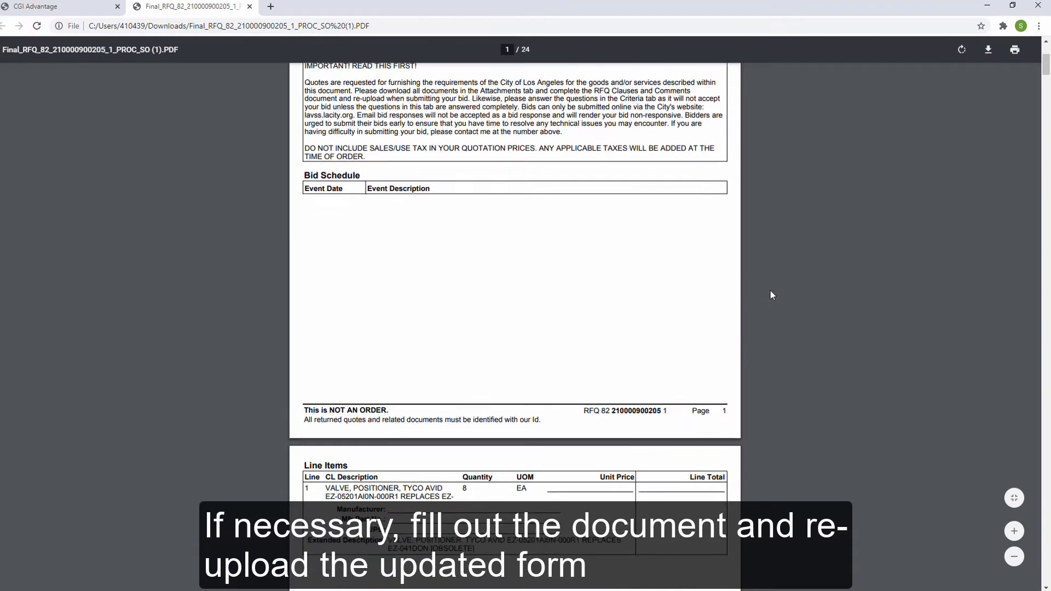
scroll(771, 294, down, 15)
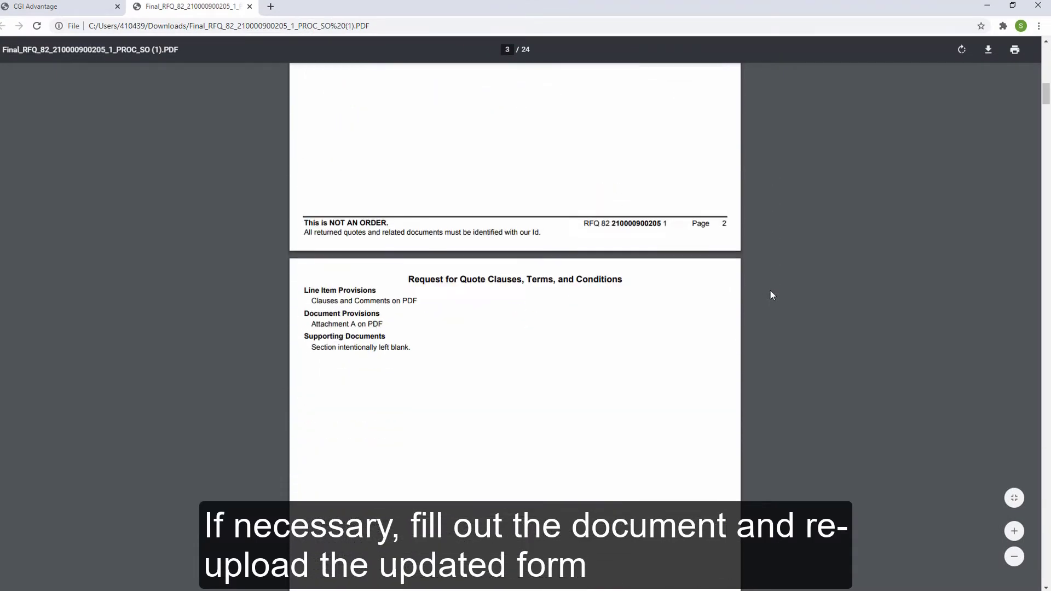
scroll(770, 292, down, 7)
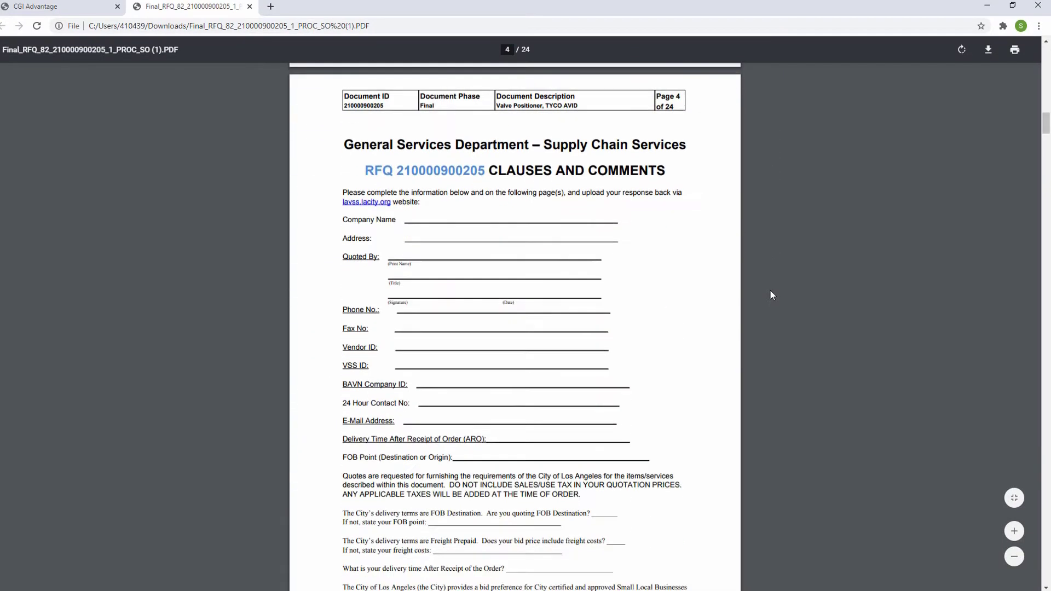
click(985, 6)
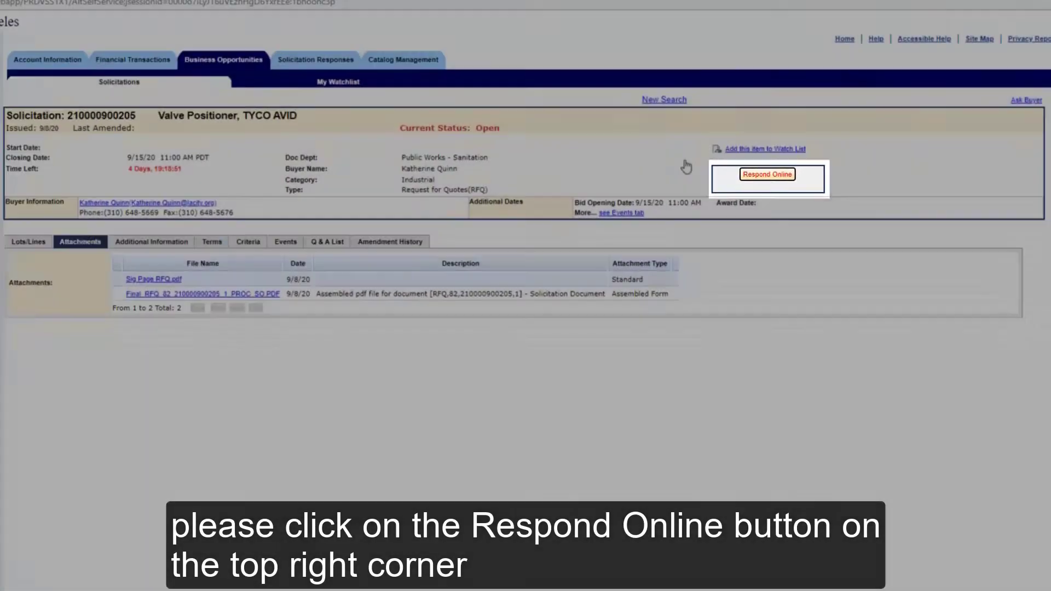
click(782, 167)
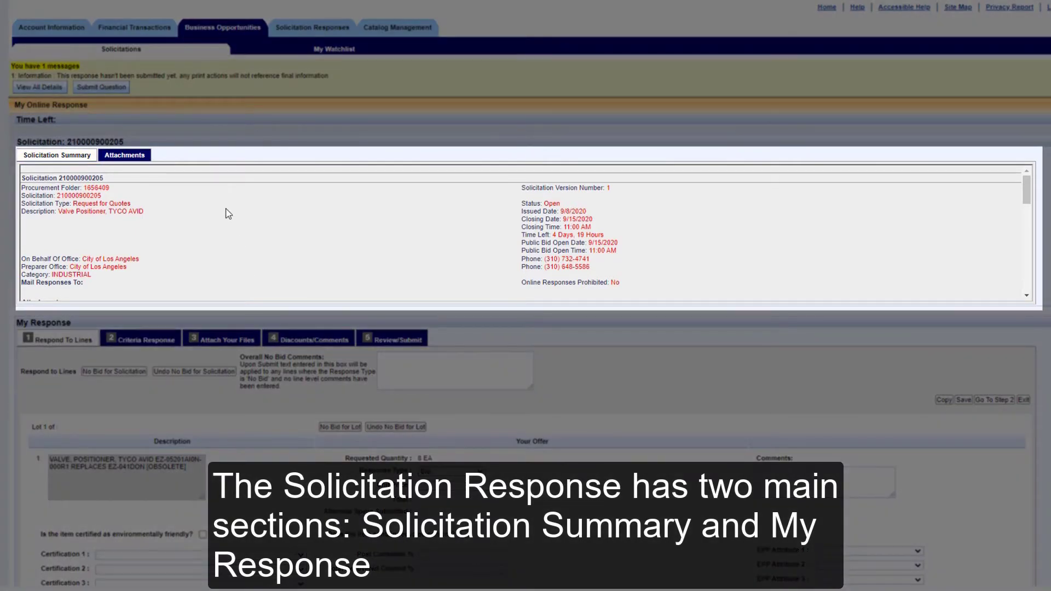
scroll(228, 214, down, 5)
scroll(228, 214, down, 5)
scroll(228, 214, down, 4)
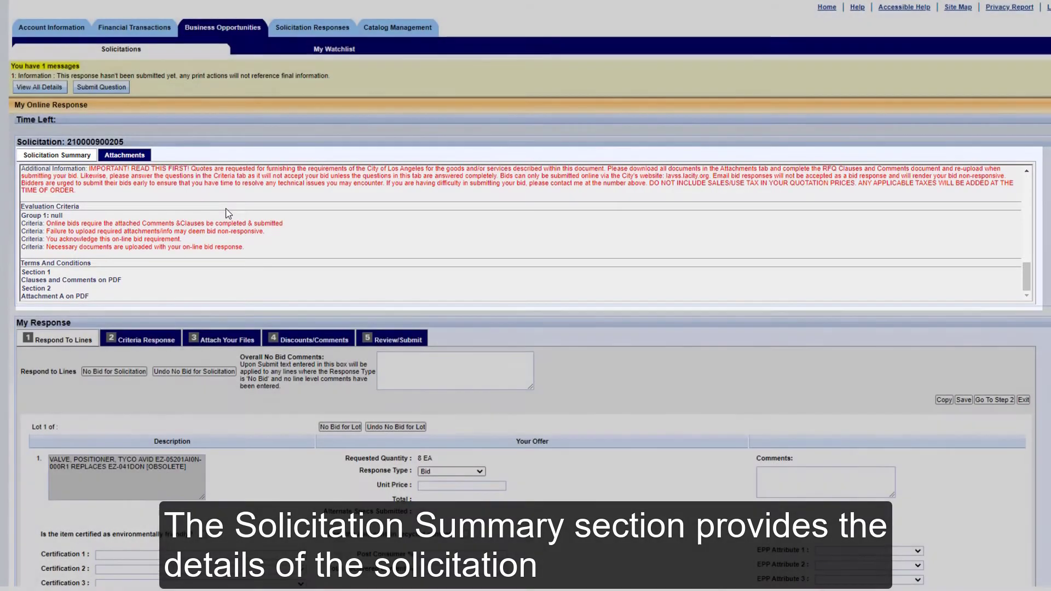
scroll(228, 214, down, 3)
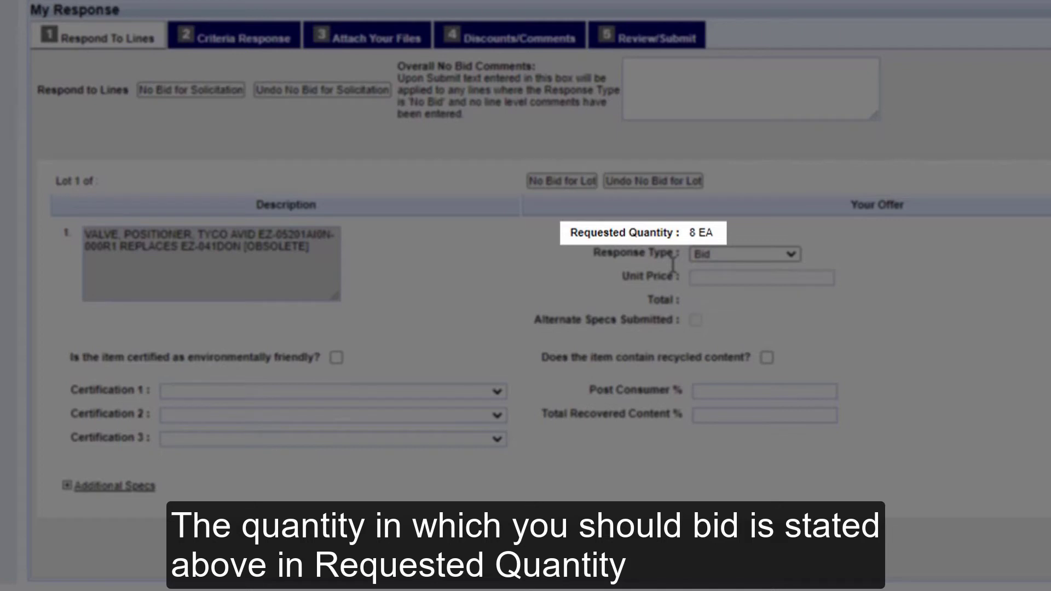
Enter a unit price of 1.6 for the valve positioner line, leaving Certification 1 unselected.
click(705, 281)
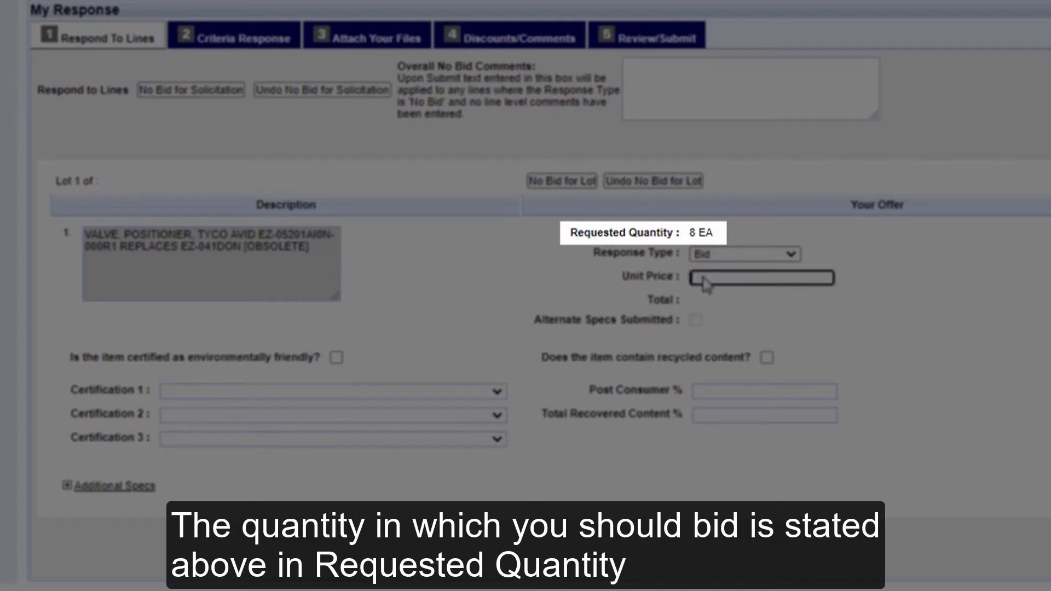
text(1.6)
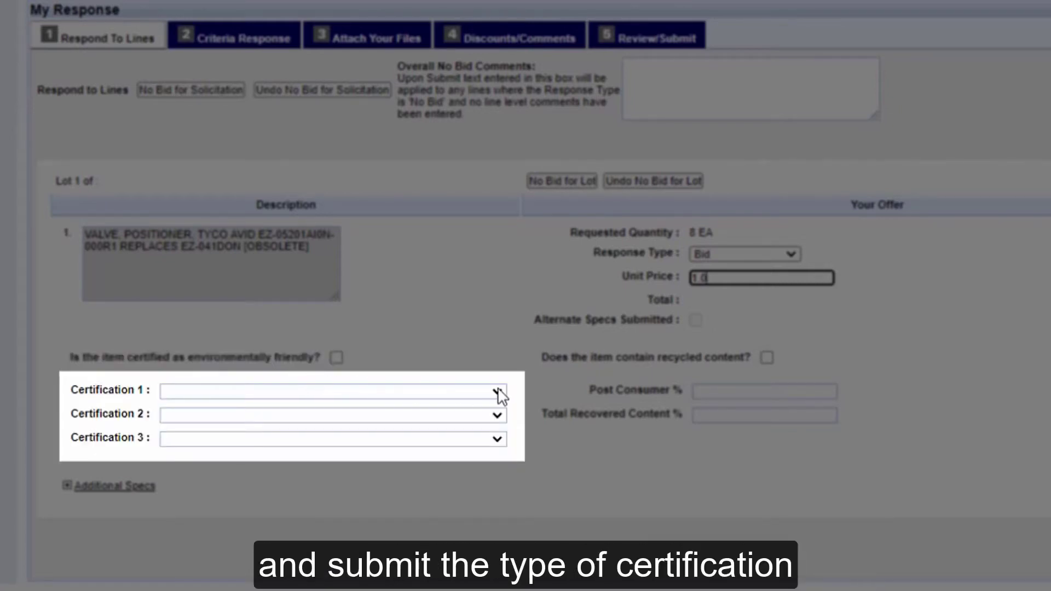
click(497, 392)
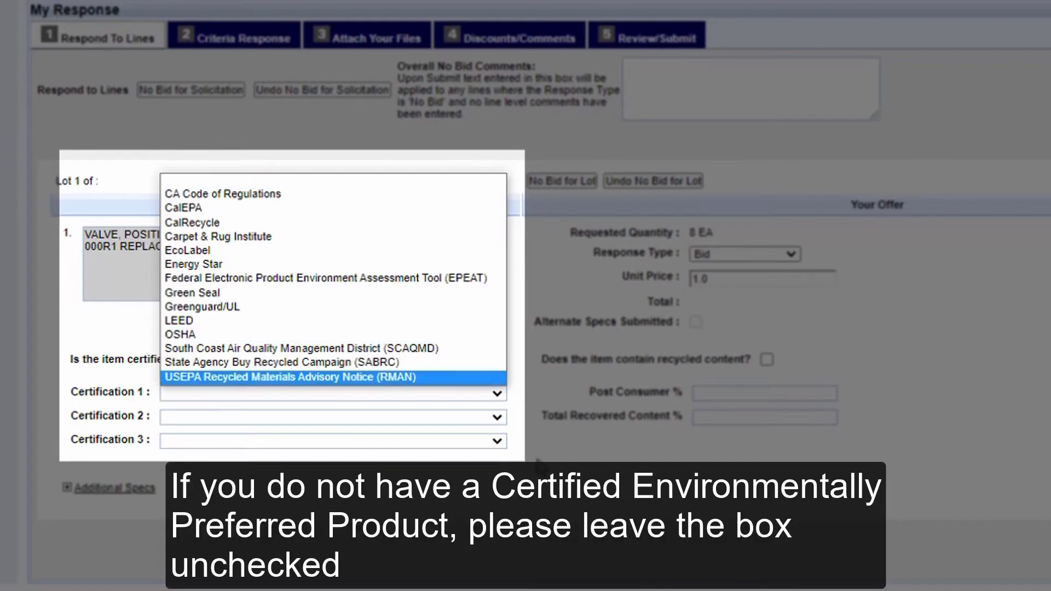
click(538, 459)
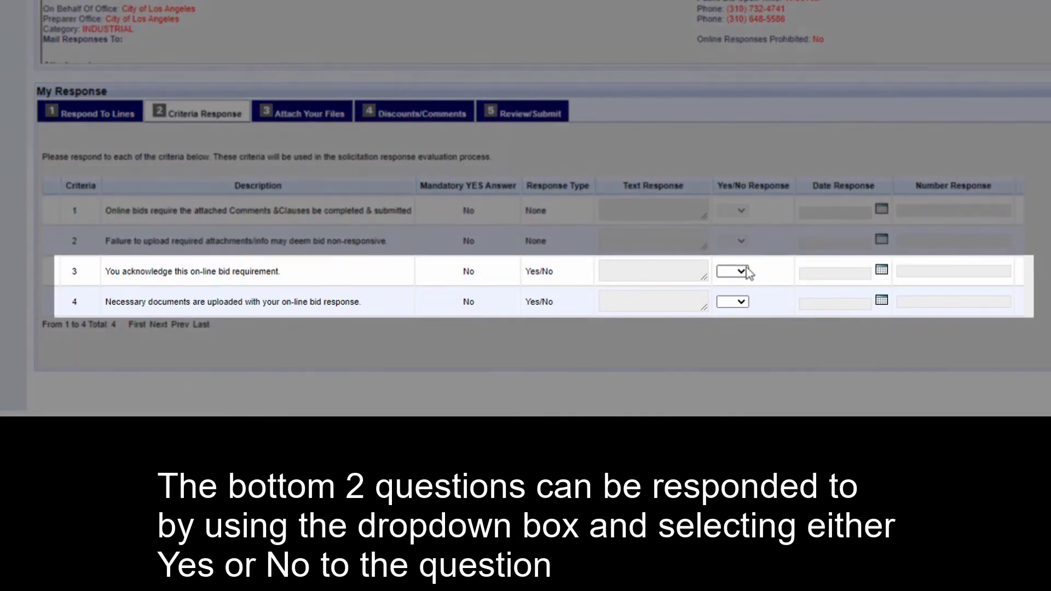
Answer Yes to Yes/No criteria 3 and 4, then go to Step 3.
click(742, 272)
key(Down)
key(Down)
click(741, 302)
click(731, 335)
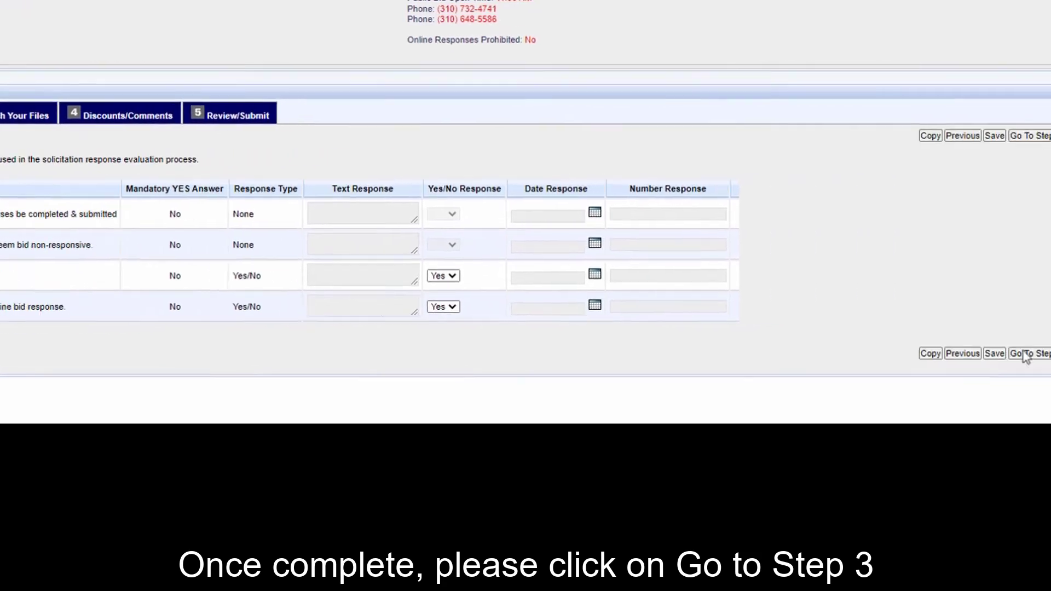
click(706, 363)
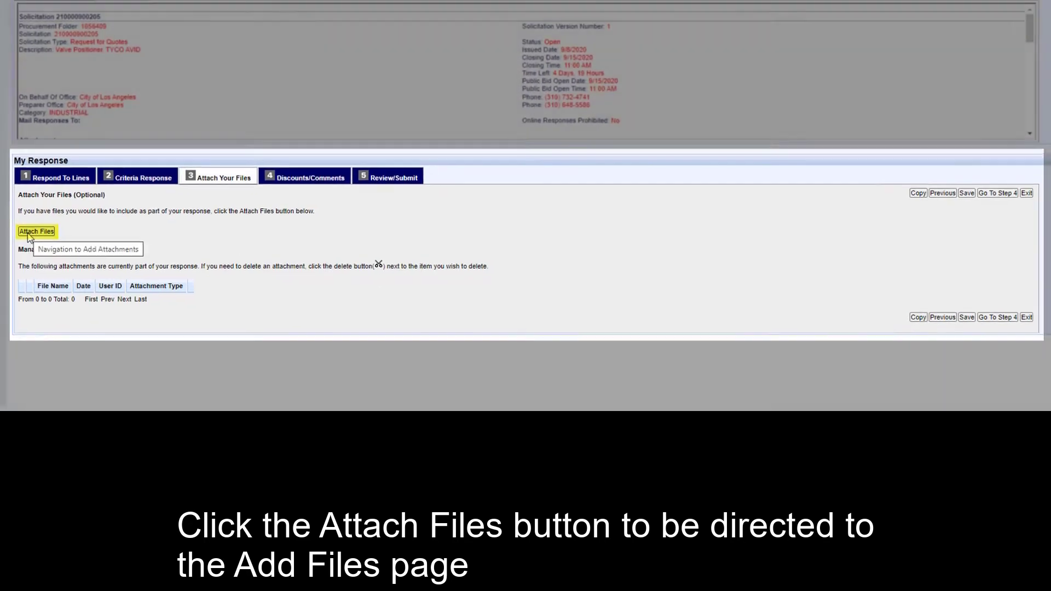
Upload Bid Response.pdf from the Desktop as File 1.
click(24, 223)
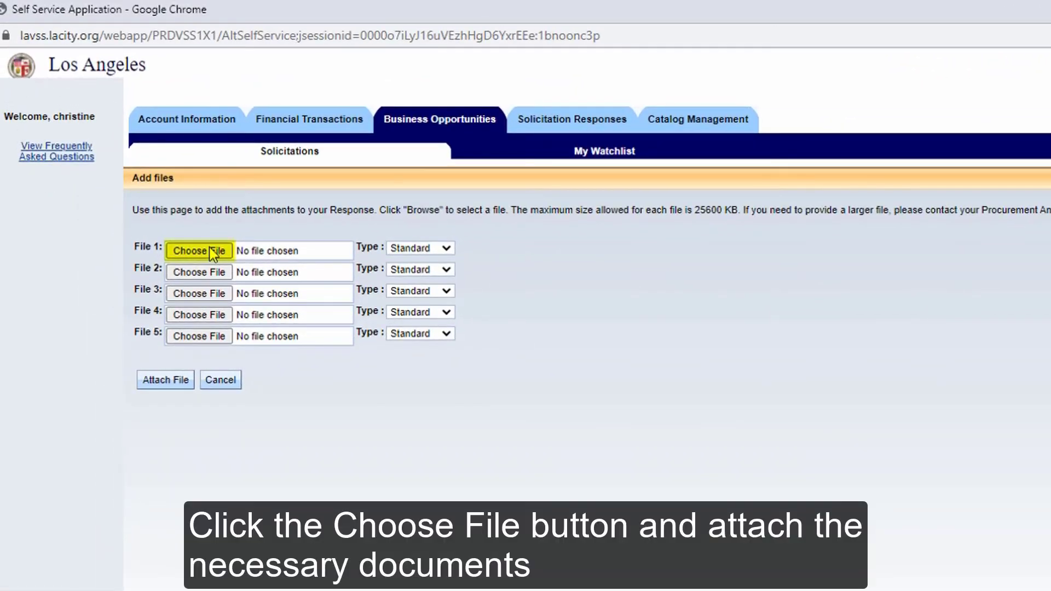
click(213, 253)
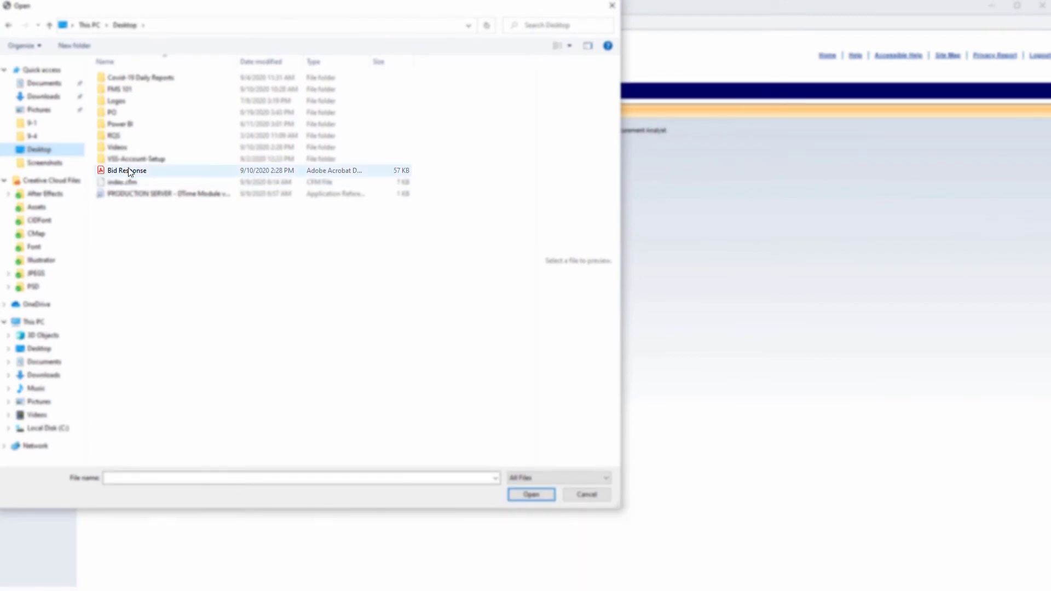
double_click(129, 170)
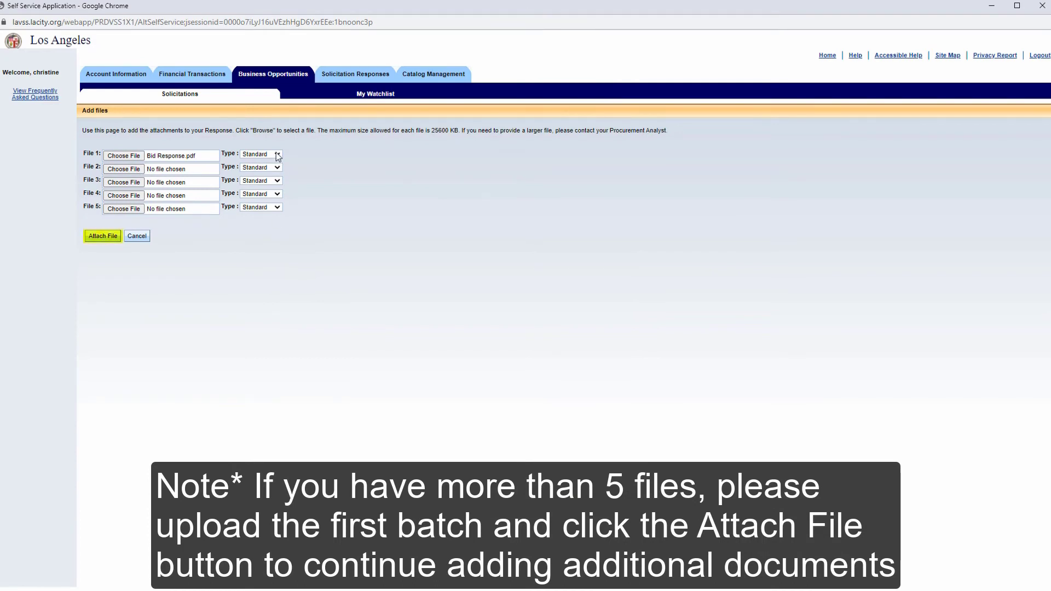
click(102, 235)
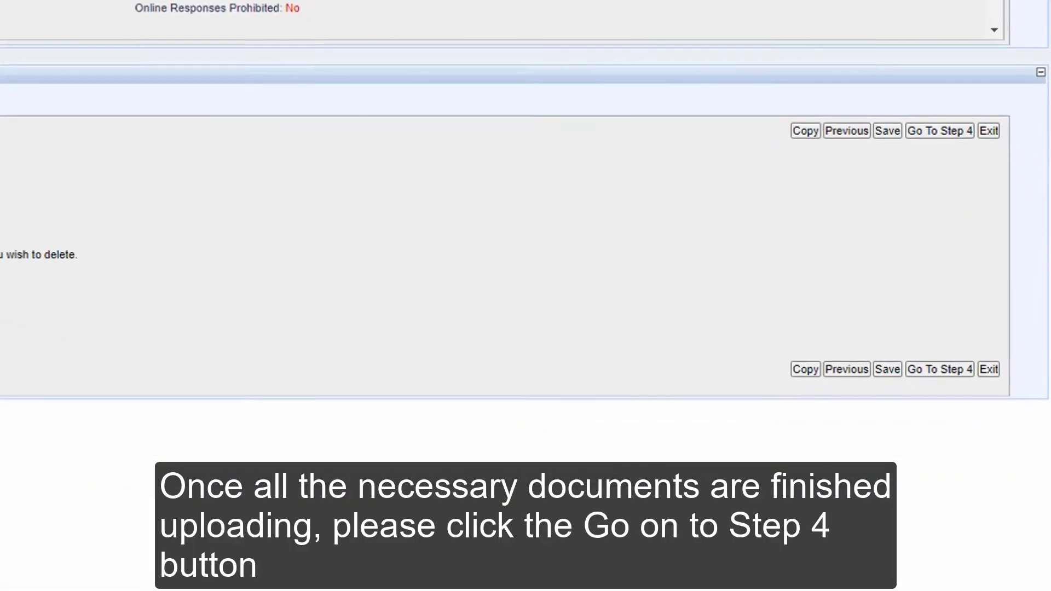
Pass through Step 4 without discounts or comments and go to Step 5.
click(934, 376)
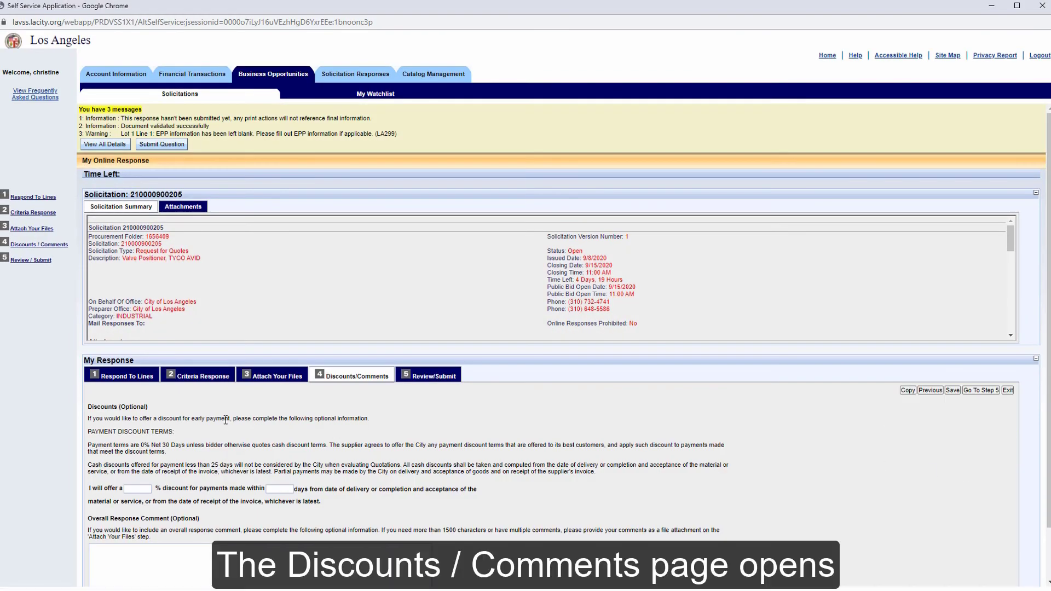
scroll(224, 421, down, 1)
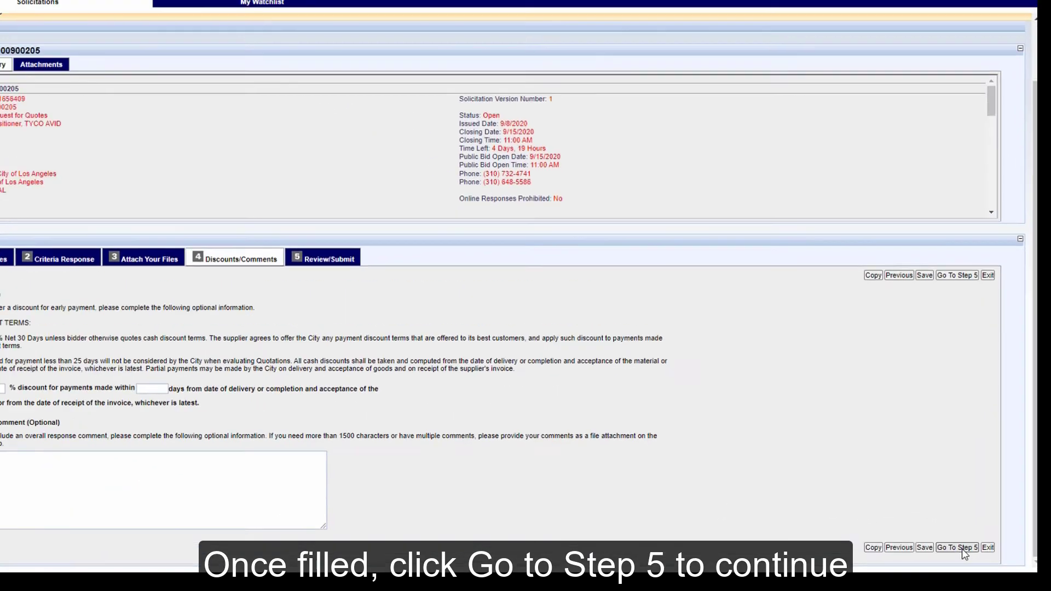
click(899, 489)
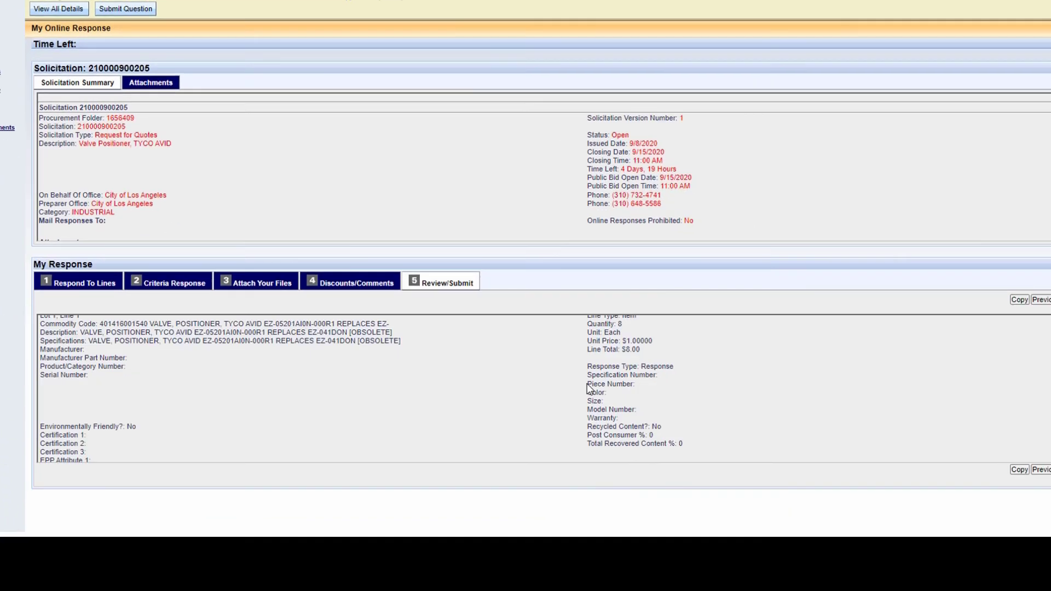
scroll(524, 304, down, 3)
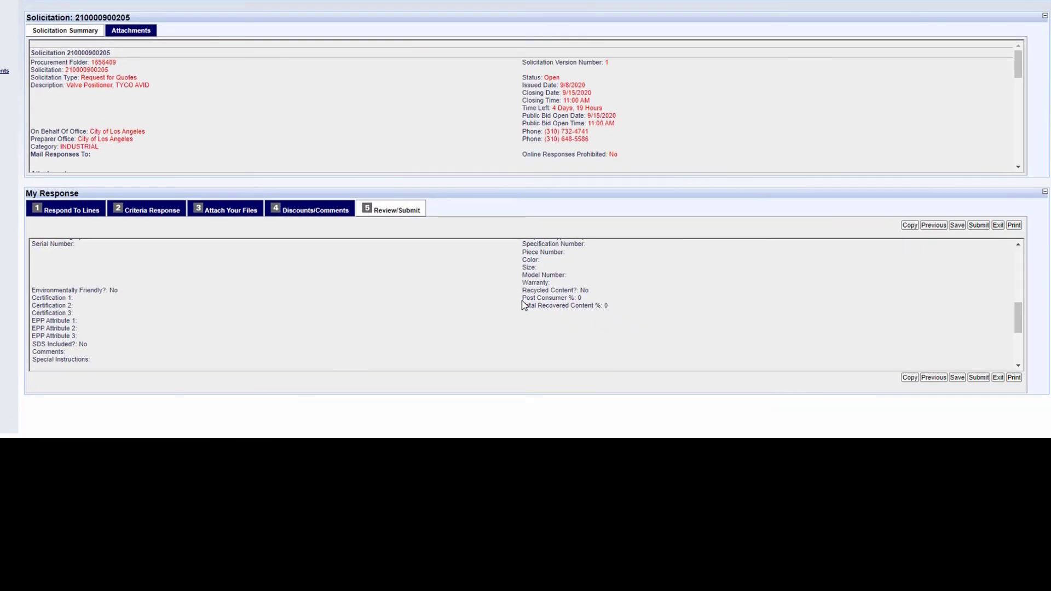
scroll(524, 304, down, 5)
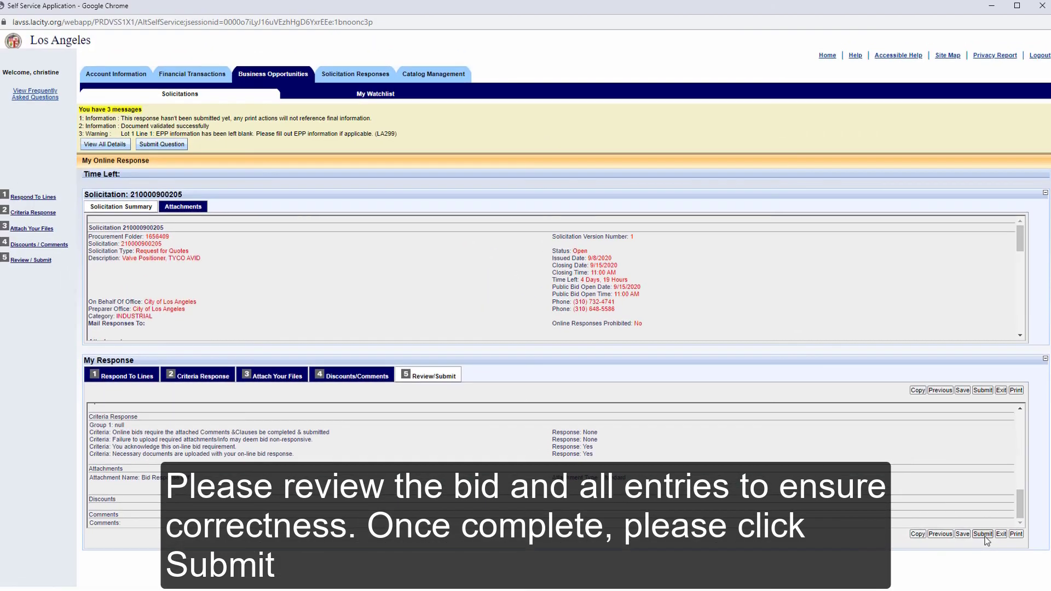
click(961, 465)
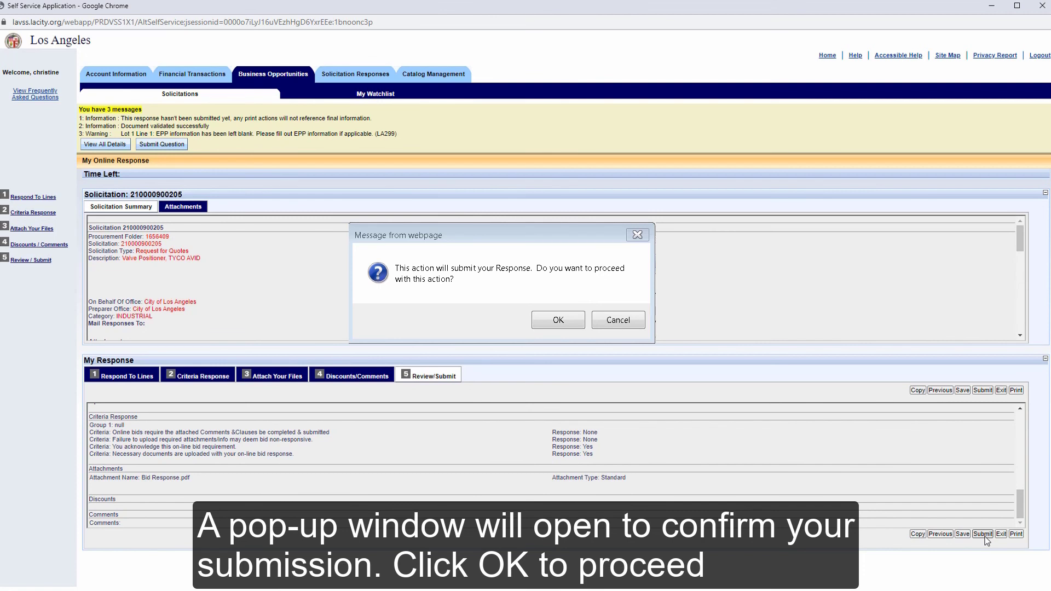
key(Return)
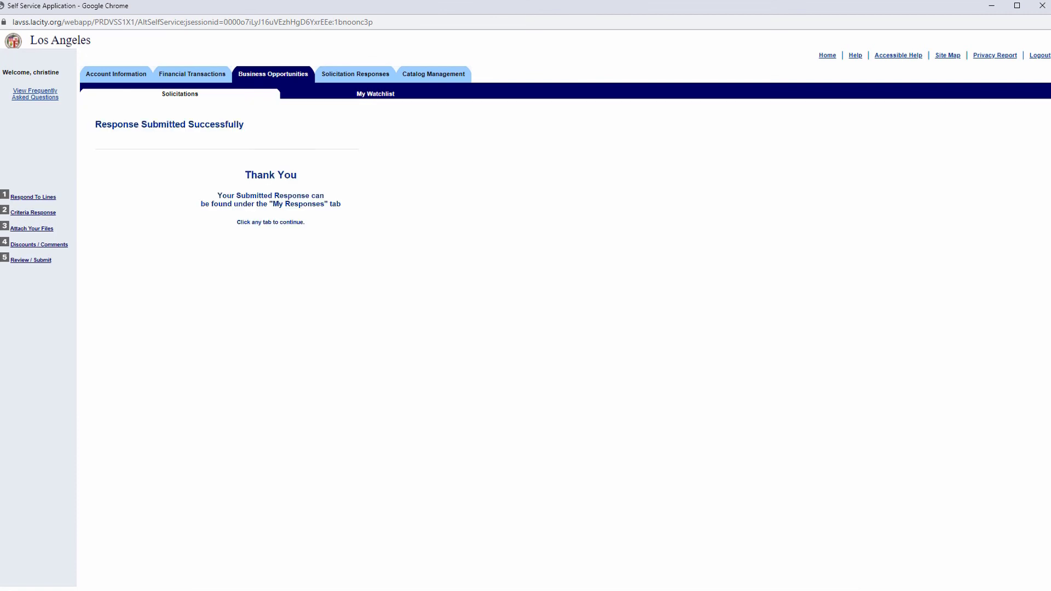